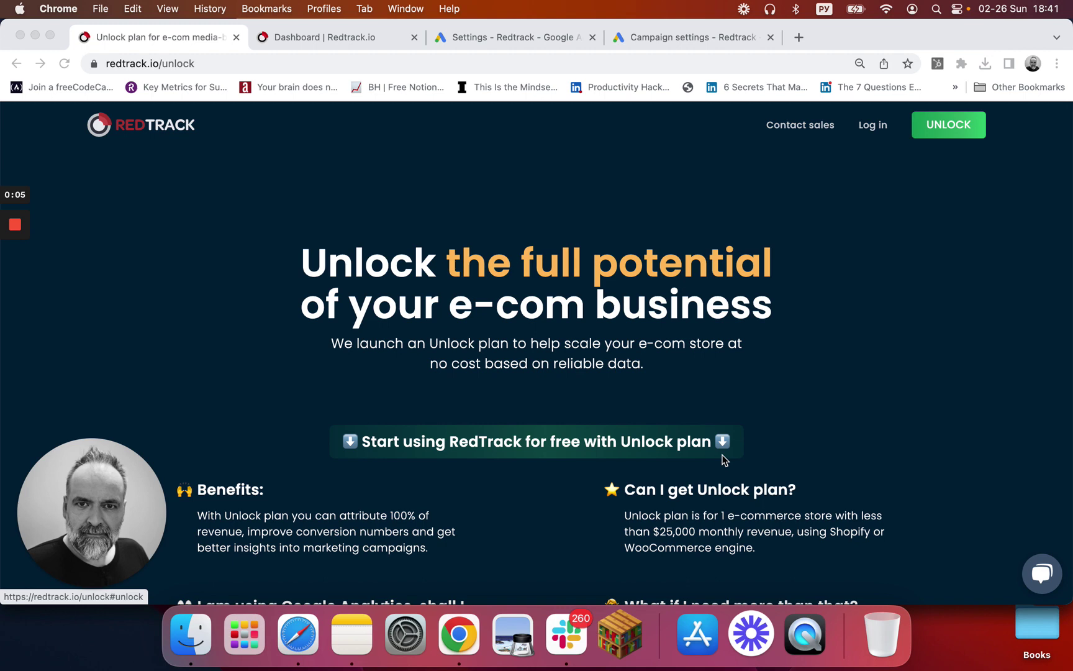
Step: Copy the Tracking Parameters (UTMs) string from RedTrack's Google Ads for Shopify Demo campaign
left_click(380, 42)
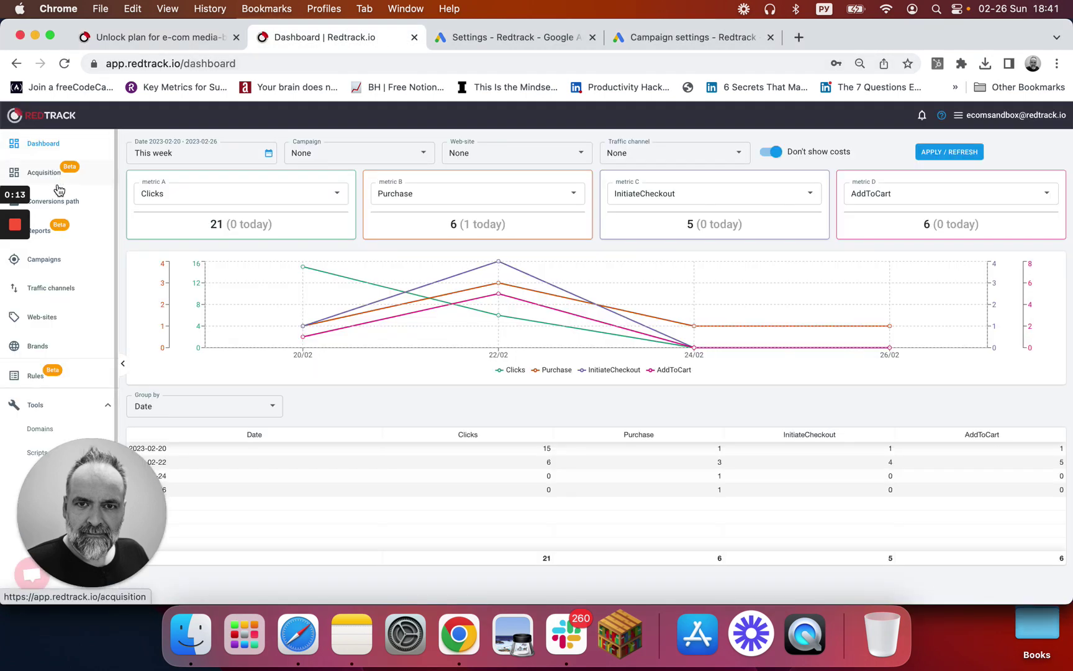
left_click(43, 261)
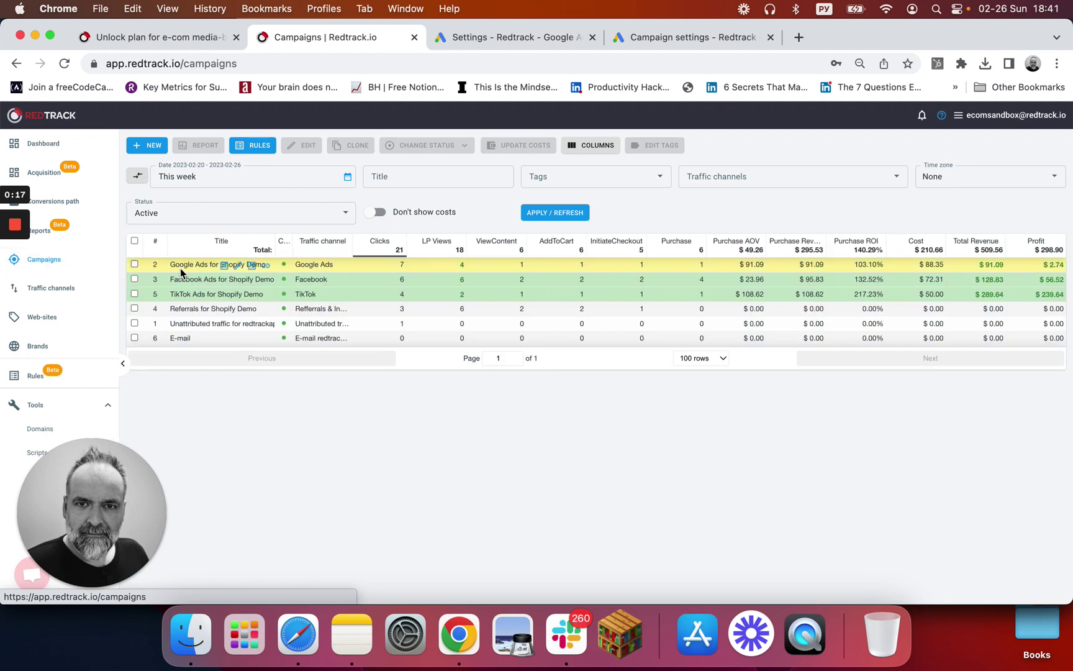
left_click(239, 271)
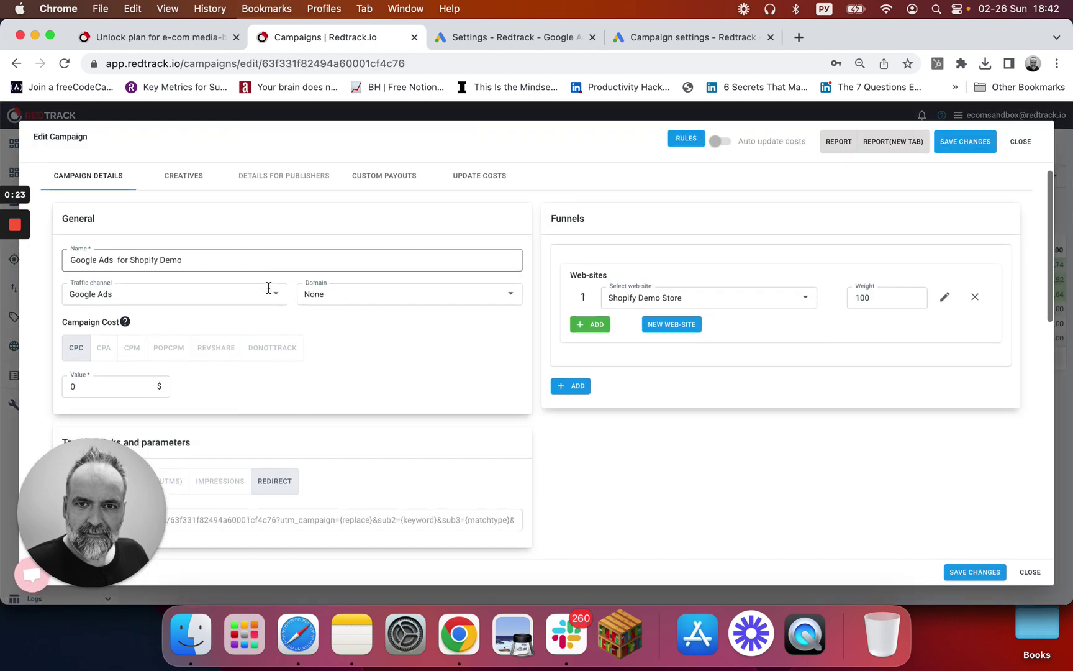
scroll(269, 287, "down", 2)
scroll(268, 287, "down", 2)
mouse_move(126, 308)
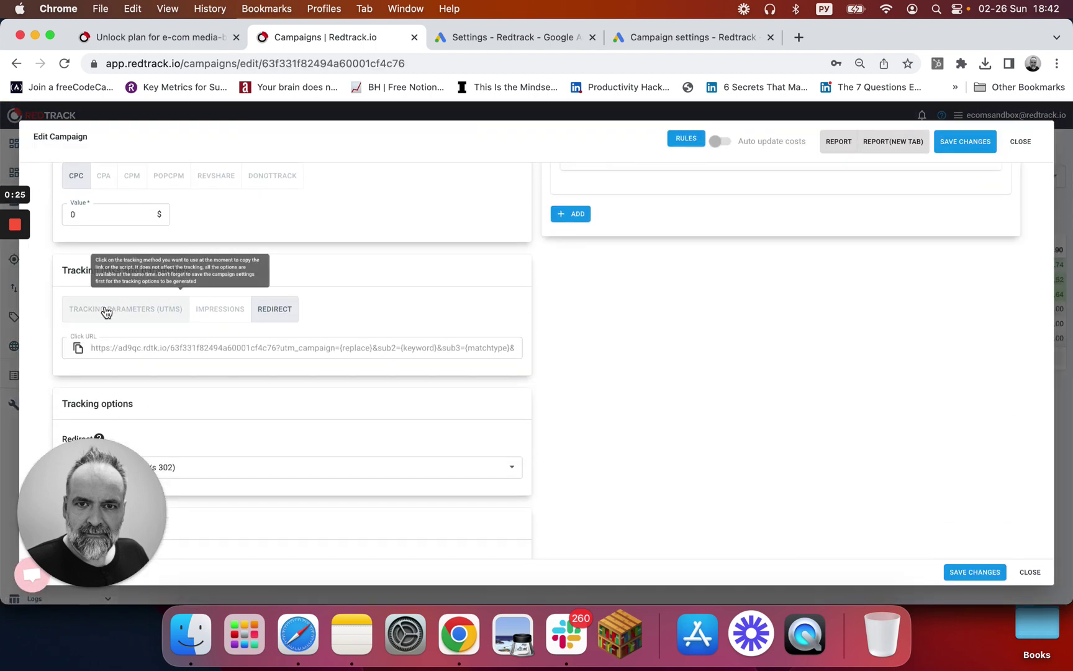
left_click(106, 312)
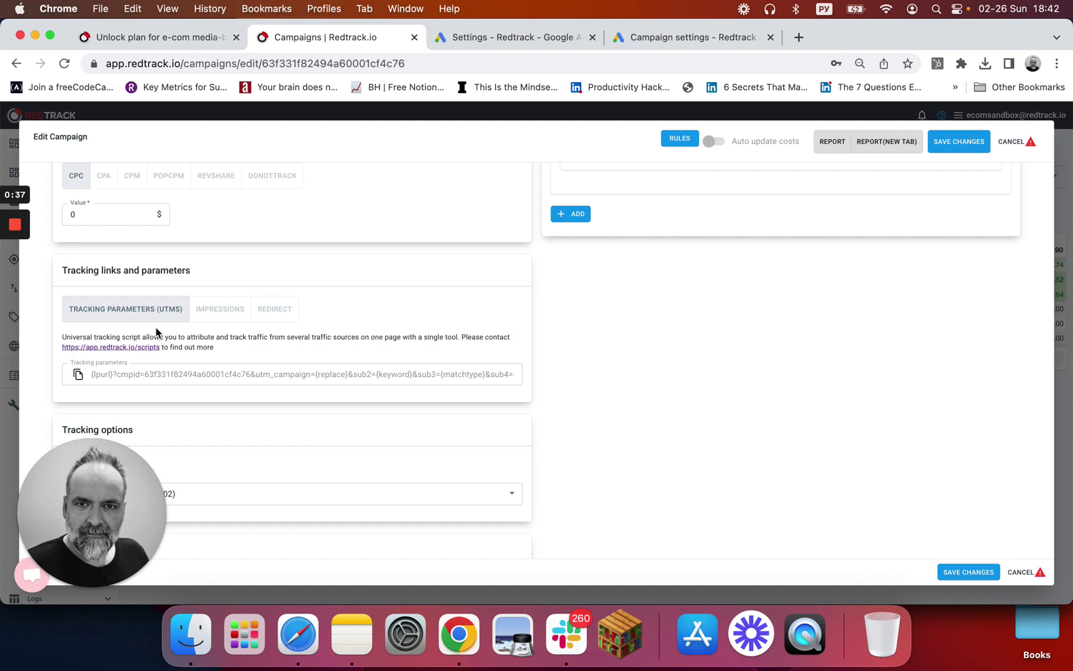
left_click(78, 375)
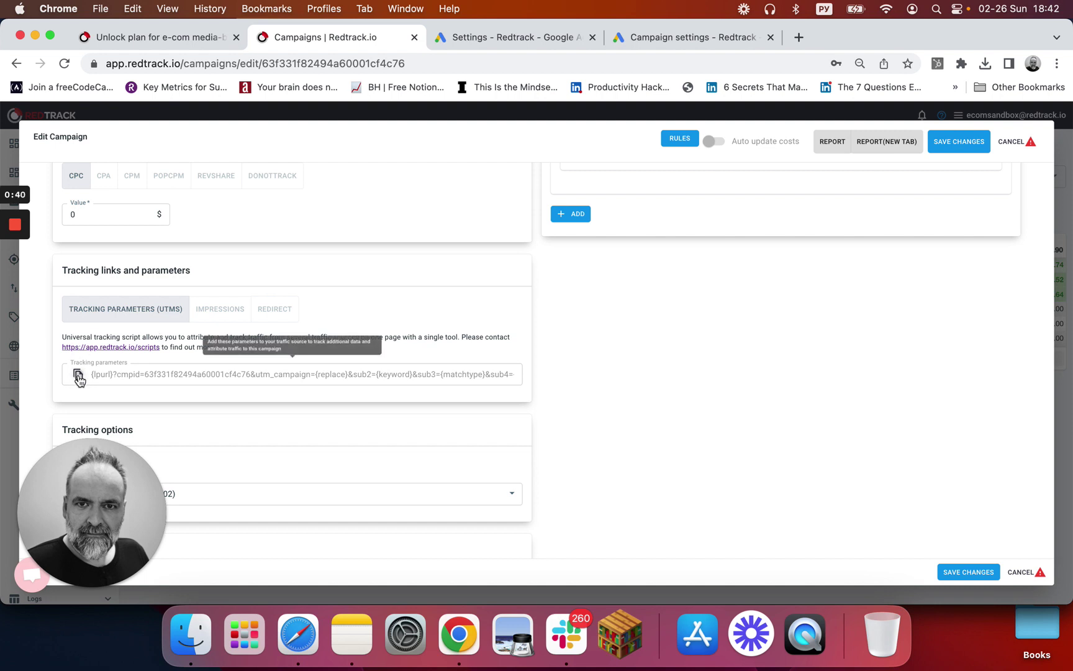
Step: Overwrite the Search | ROW campaign's tracking template with the RedTrack string beginning {lpurl}?cmpid=
left_click(525, 38)
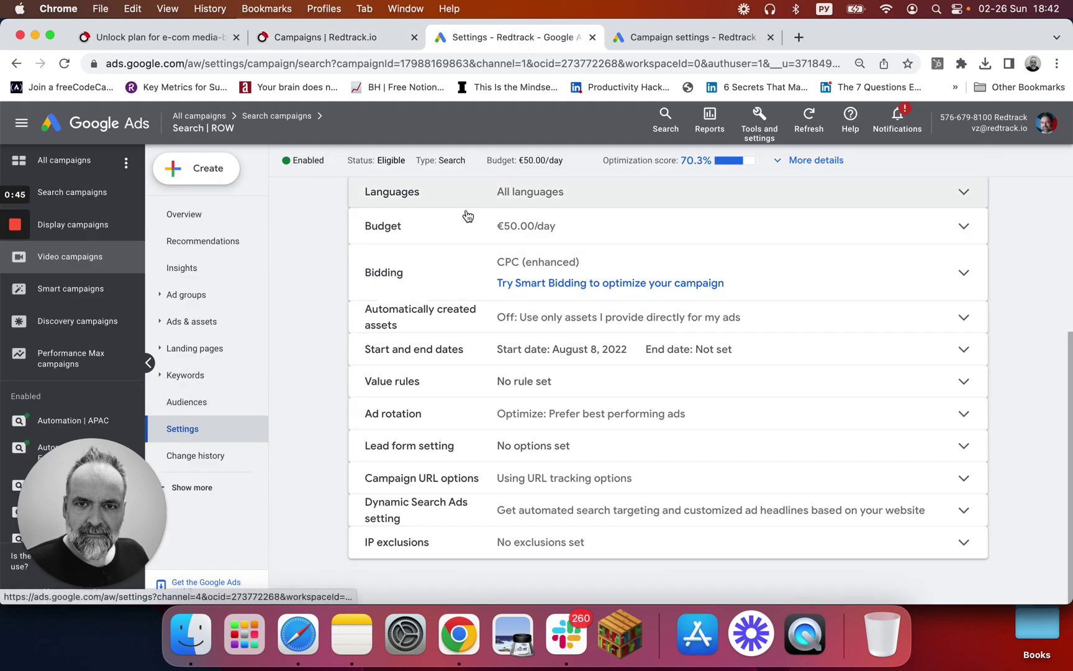
left_click(423, 479)
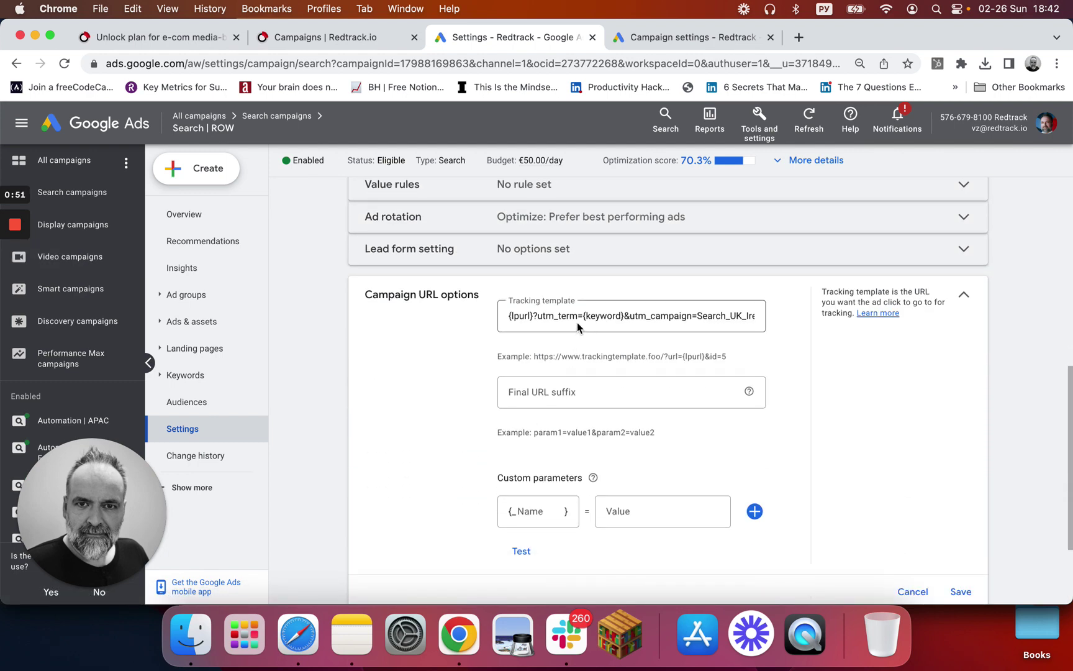
left_click(574, 319)
key("super+a")
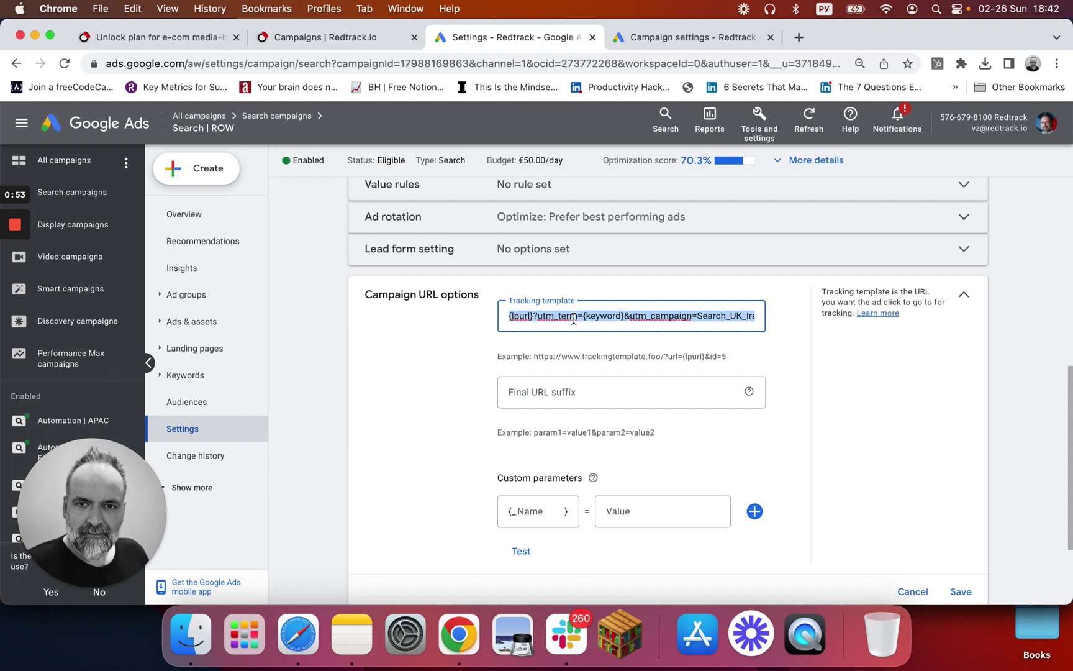
key("BackSpace")
key("super+v")
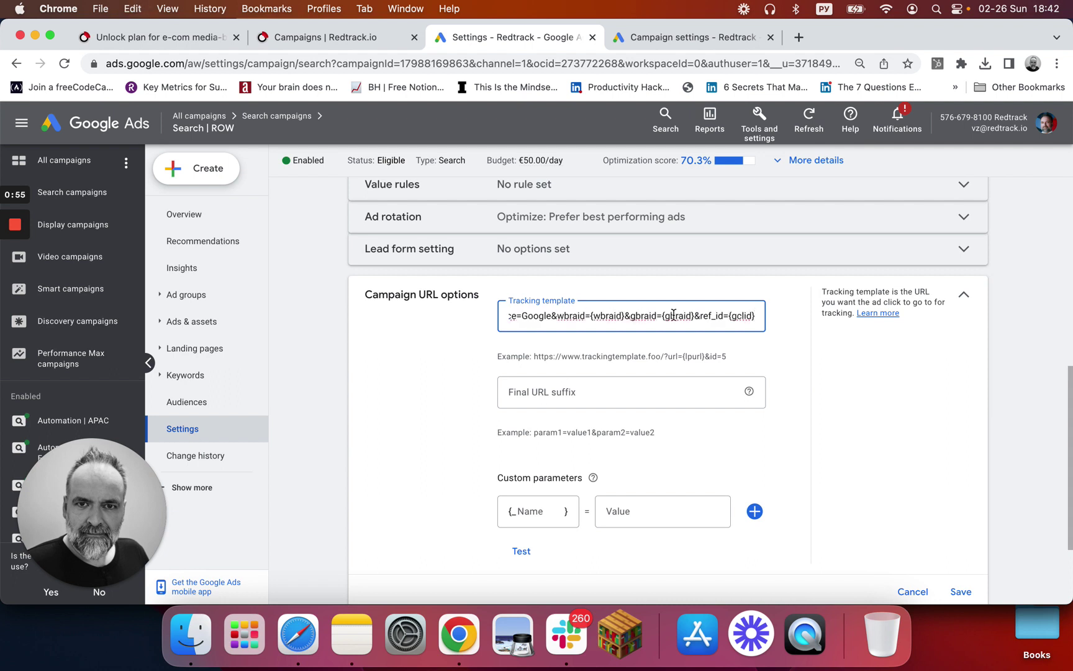
key("super+Left")
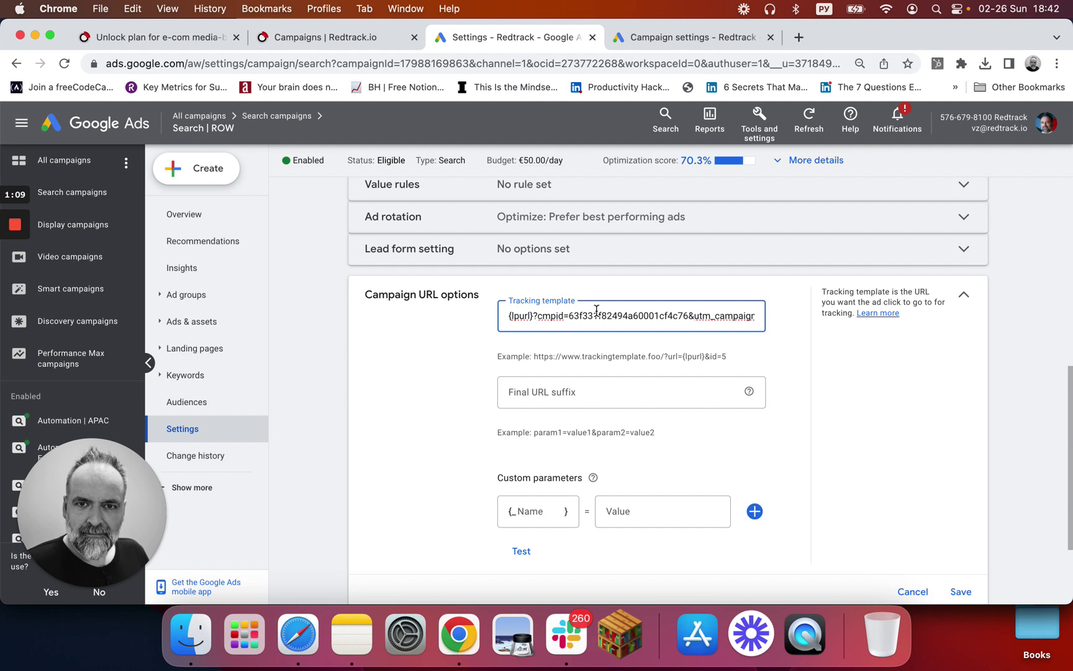
Step: Switch input to U.S. and insert '&' so the template starts {lpurl}?&cmpid=
left_click(537, 316)
type("?")
key("BackSpace")
key("ctrl+space")
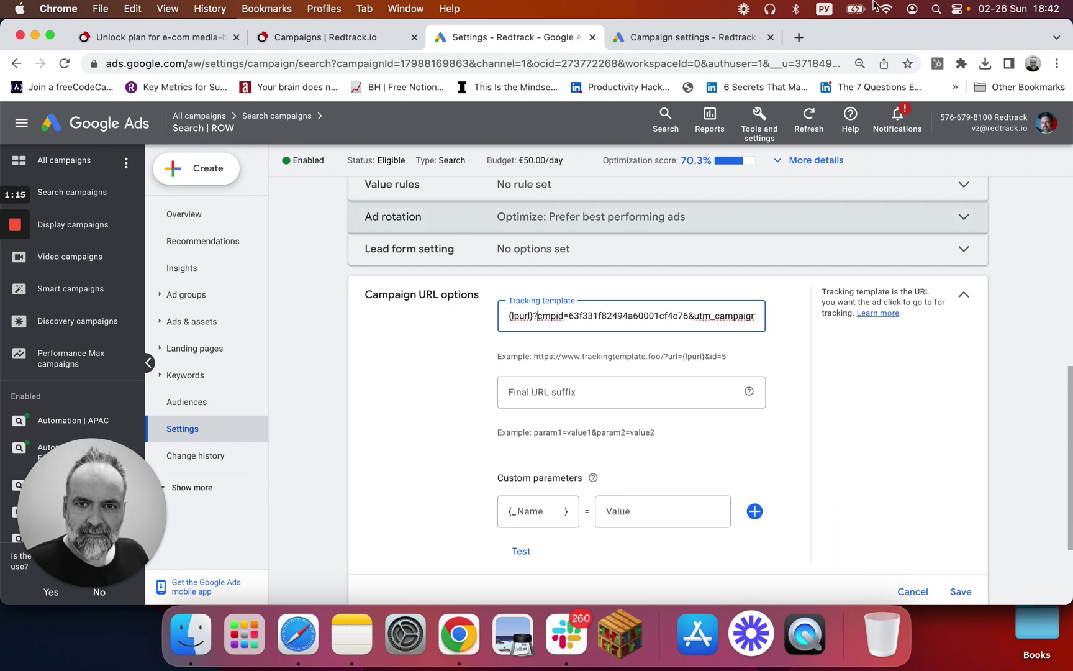
key("ctrl+space")
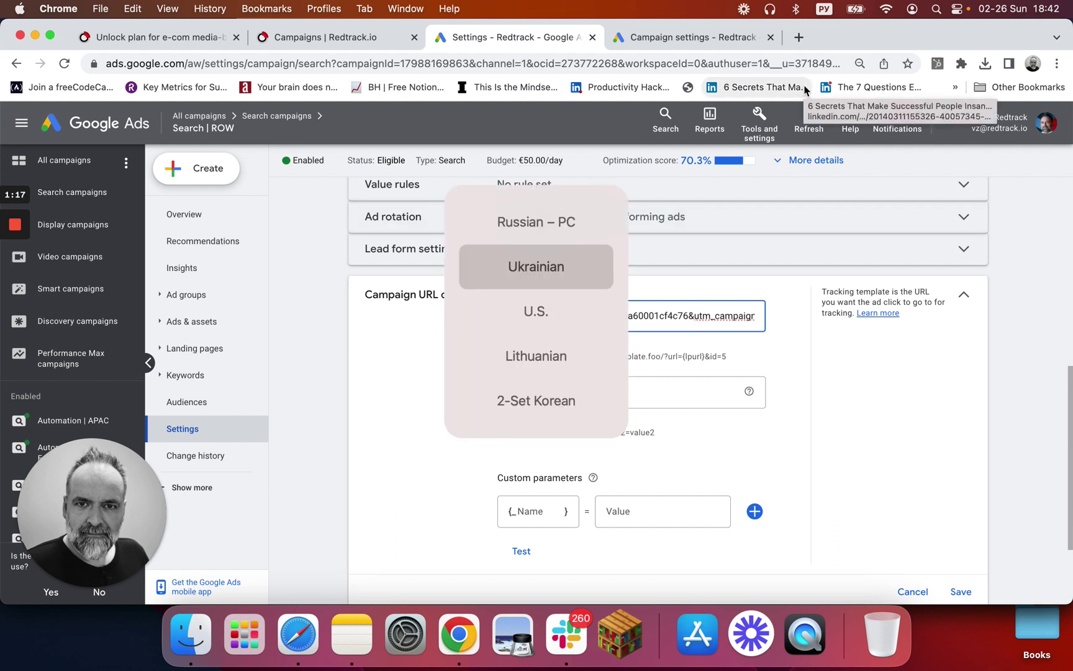
key("ctrl+space")
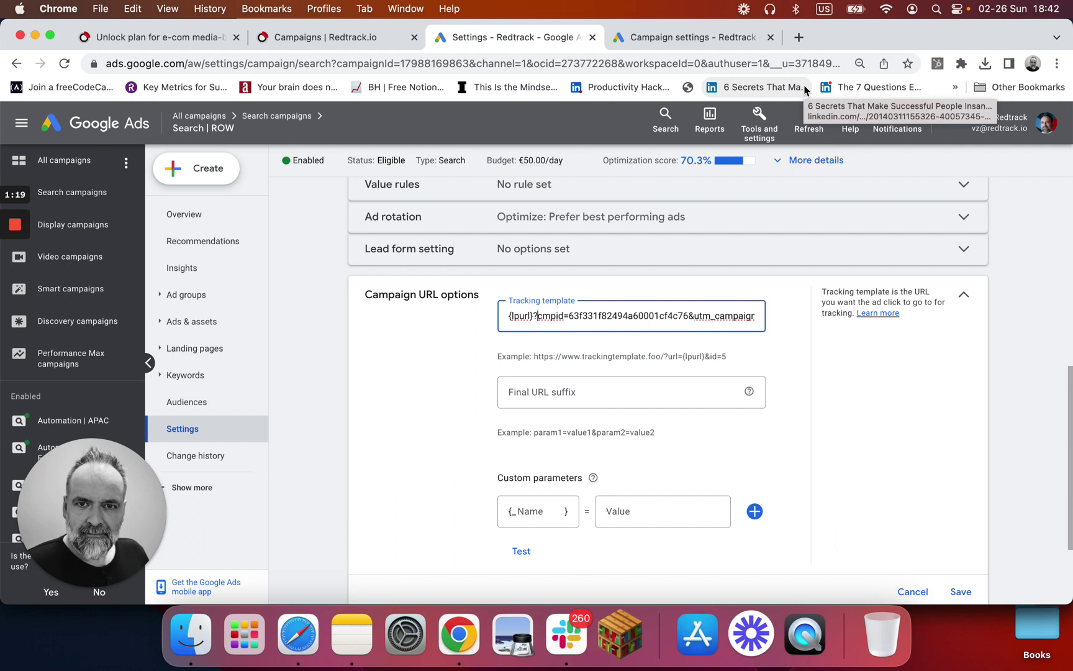
type("&")
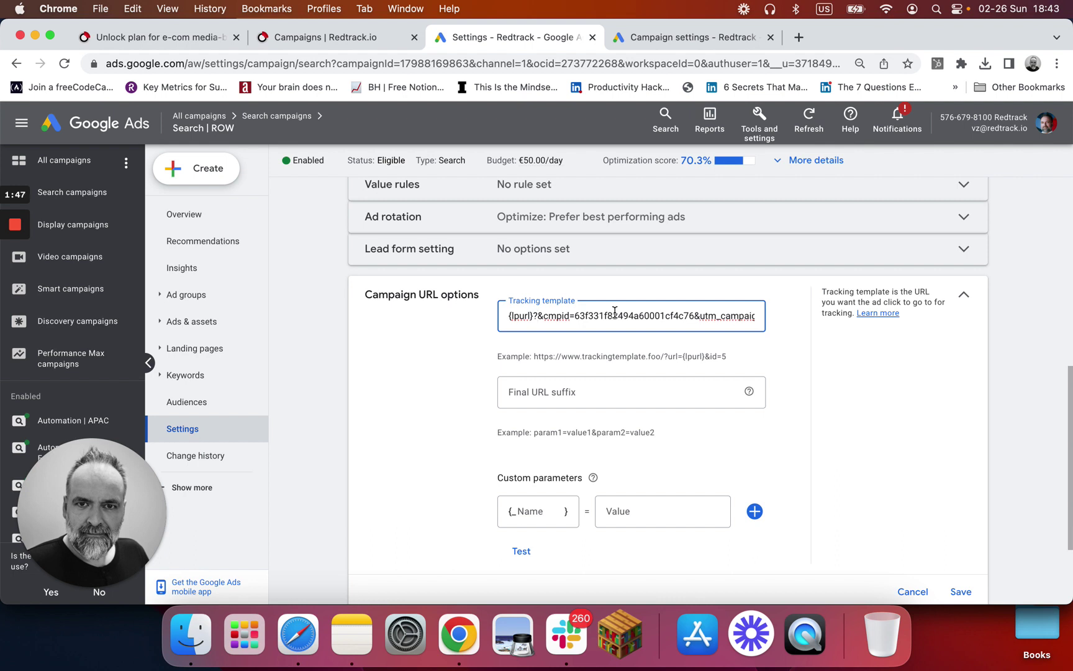
Step: Move the RedTrack parameters from the tracking template into the Final URL suffix field
key("Right")
key("super+a")
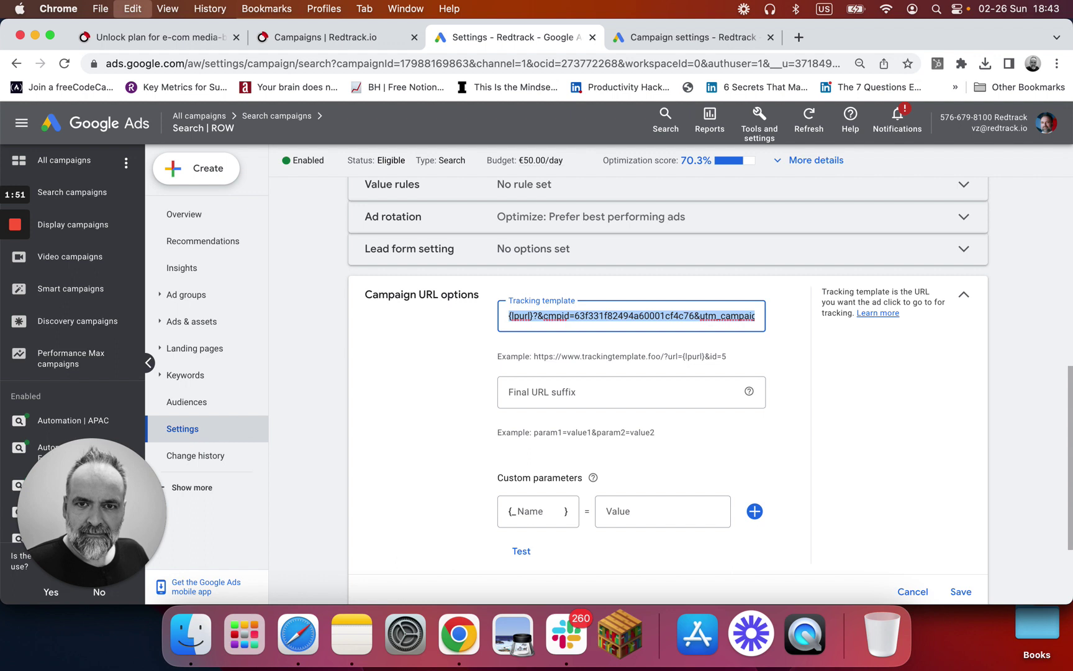
key("BackSpace")
left_click(571, 401)
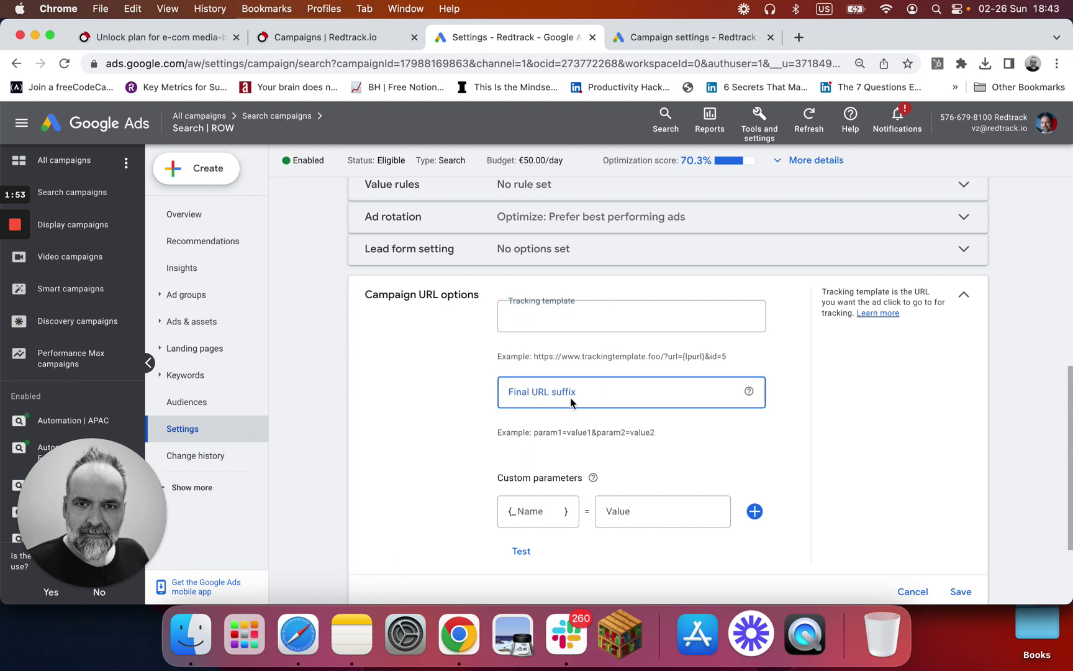
key("super+v")
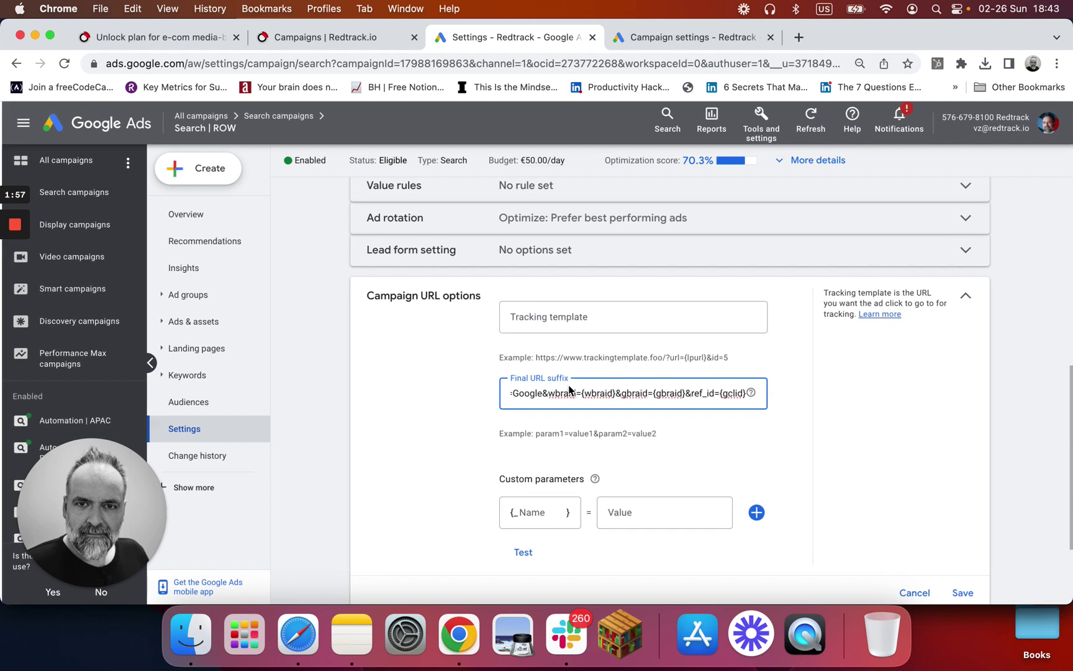
Step: Strip the {lpurl}? prefix so the final URL suffix begins with &cmpid=
key("super+Left")
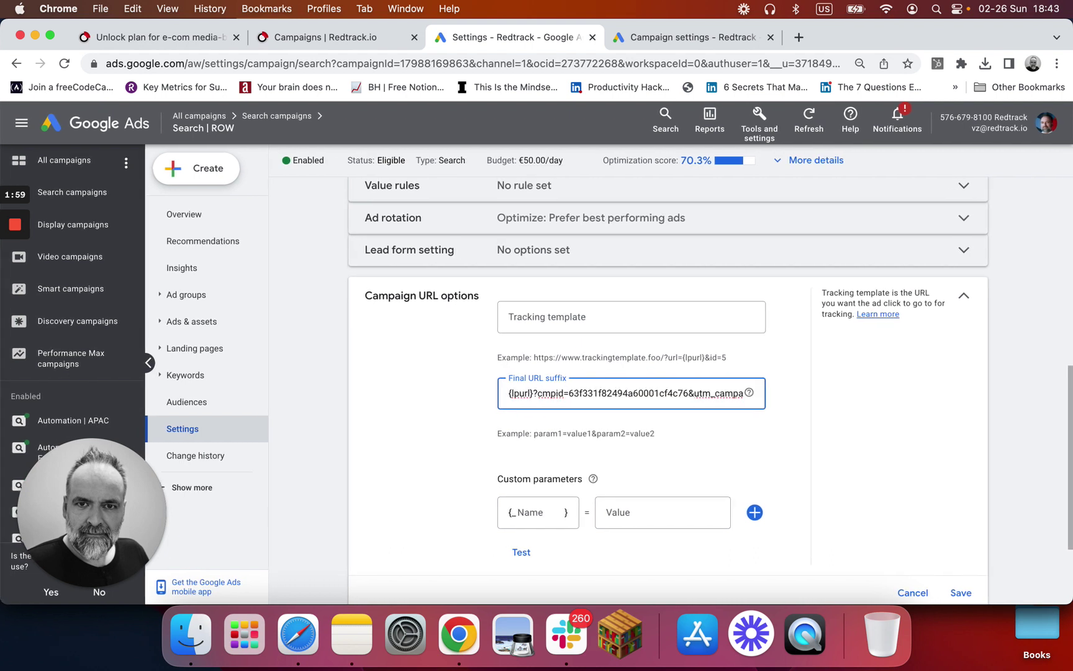
left_click(538, 393)
key("BackSpace")
key("BackSpace")
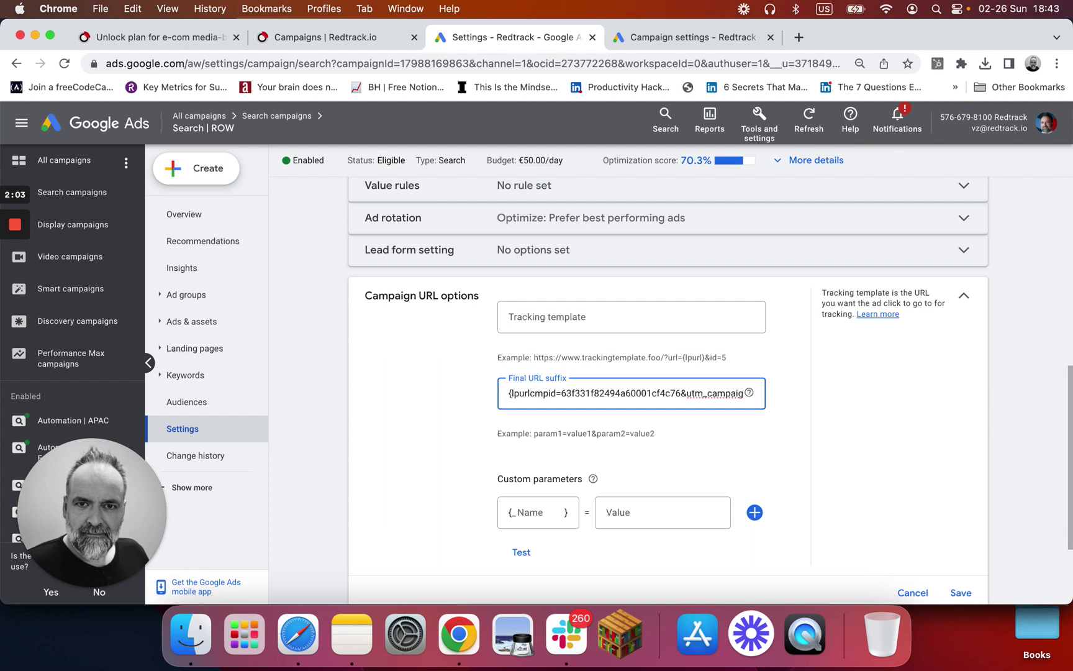
key("BackSpace")
key("BackSpace")
key("BackSpace")
key("BackSpace")
key("BackSpace")
key("BackSpace")
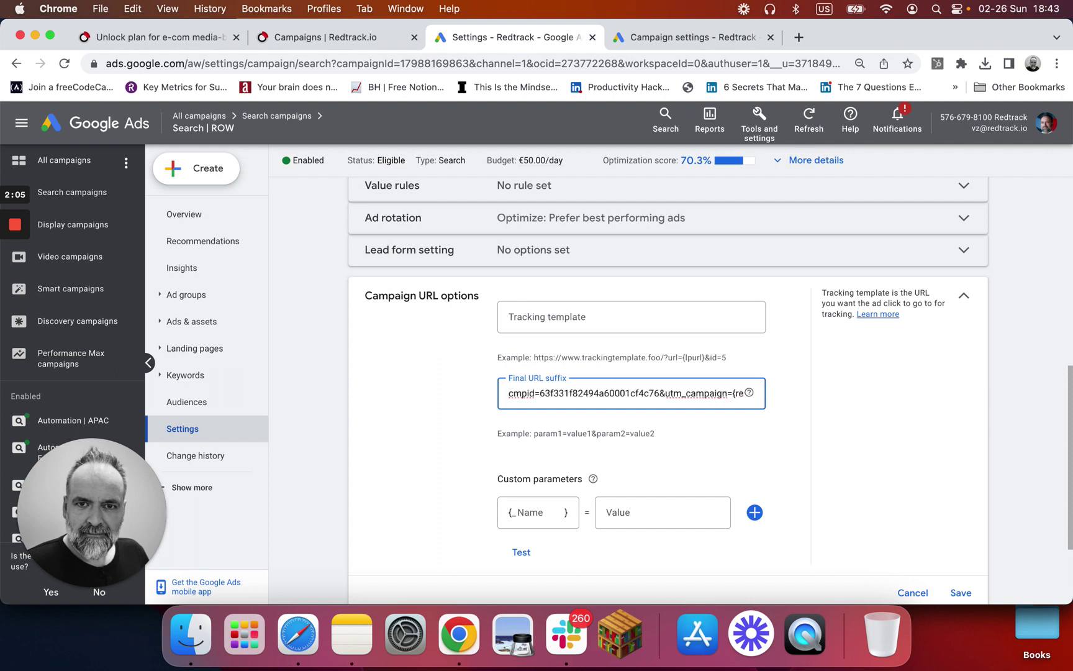
type("&")
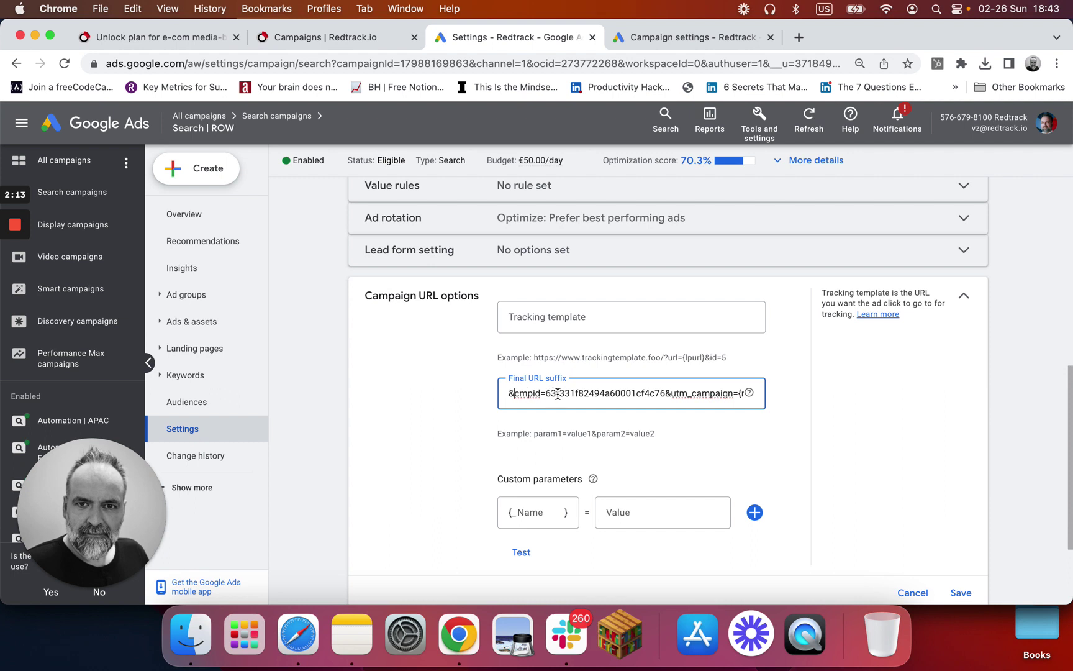
scroll(694, 392, "right", 3)
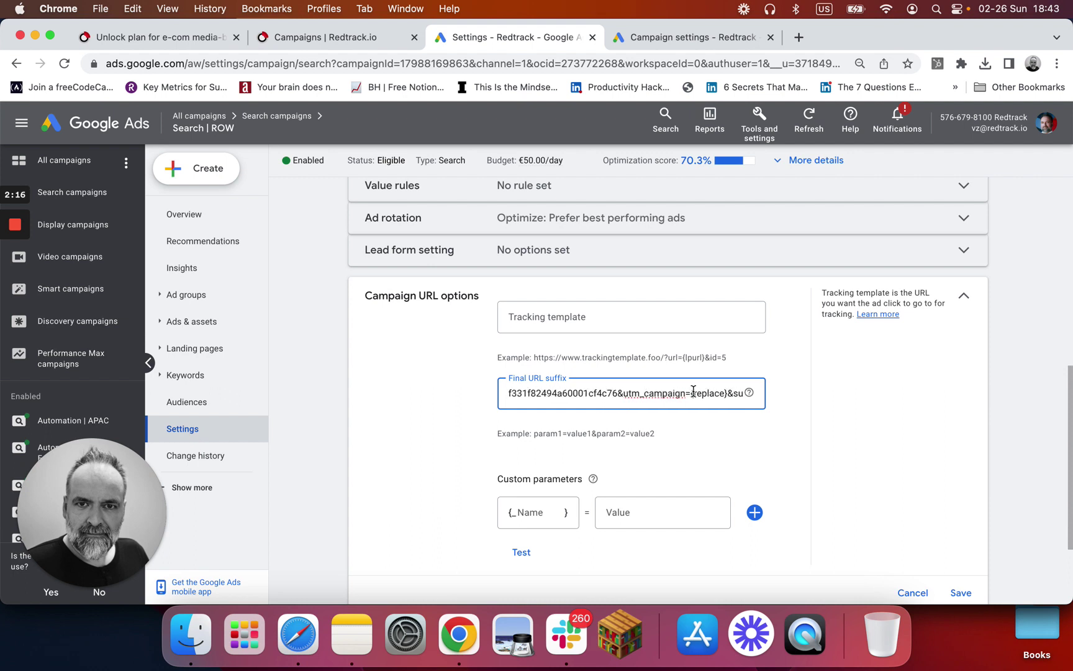
scroll(694, 392, "right", 2)
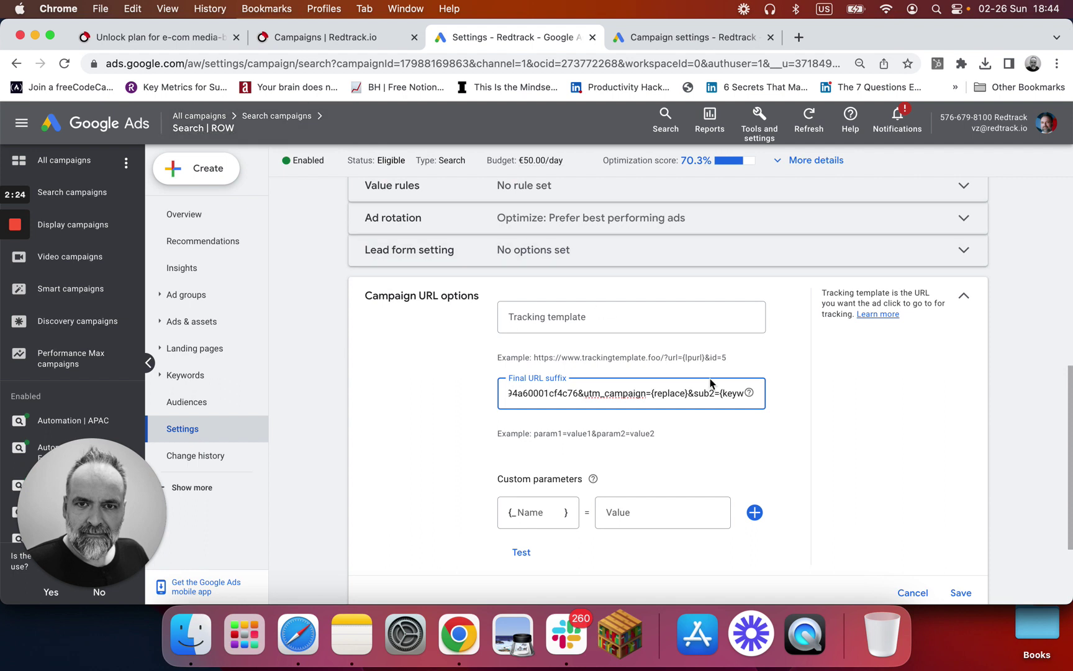
Step: Replace the {replace} placeholder with SearchROW for utm_campaign in the final URL suffix
left_click(688, 393)
key("BackSpace")
key("BackSpace")
key("BackSpace")
key("BackSpace")
key("BackSpace")
key("BackSpace")
key("BackSpace")
key("BackSpace")
key("BackSpace")
type("Searc")
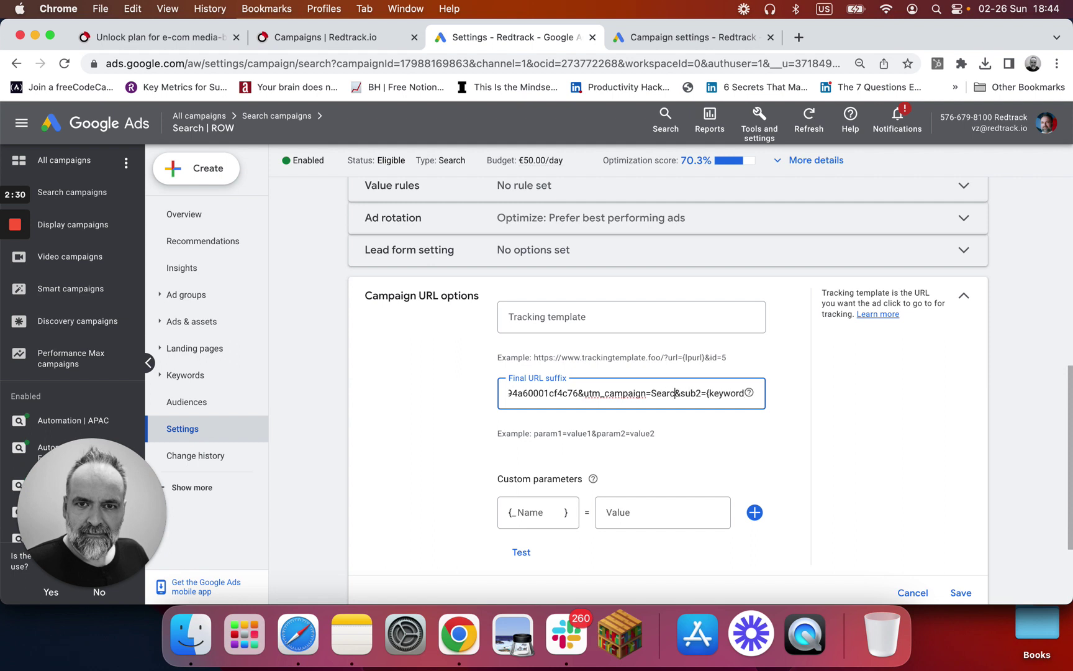
type("hROW")
Step: Delete the suffix's leading ampersand and enter 'youparms&' as a placeholder tracking template
key("super+Left")
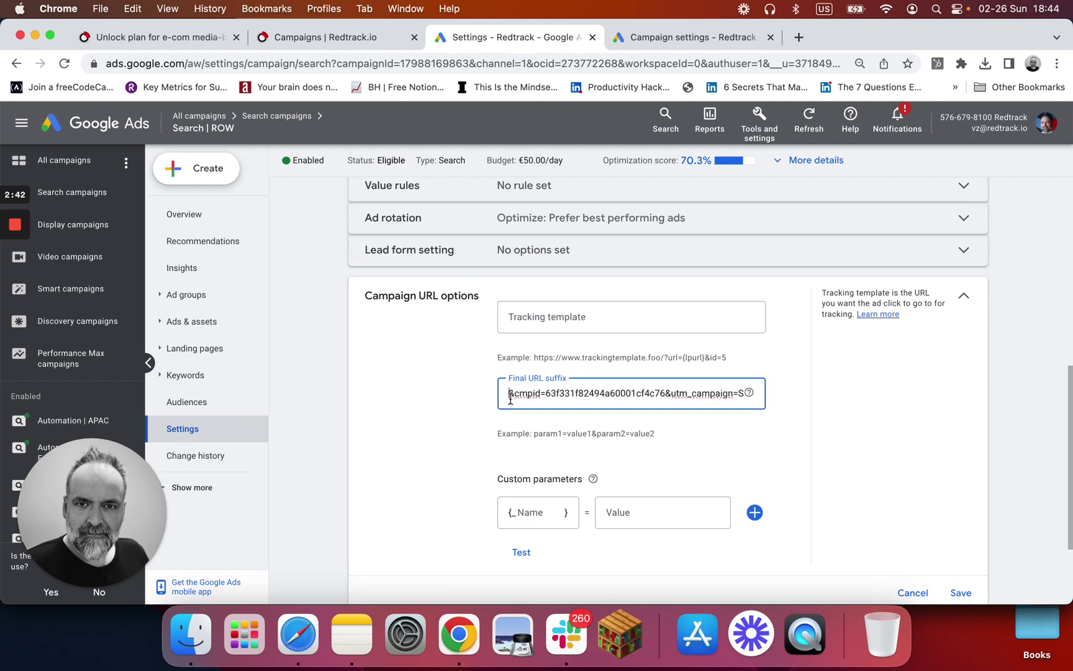
key("Delete")
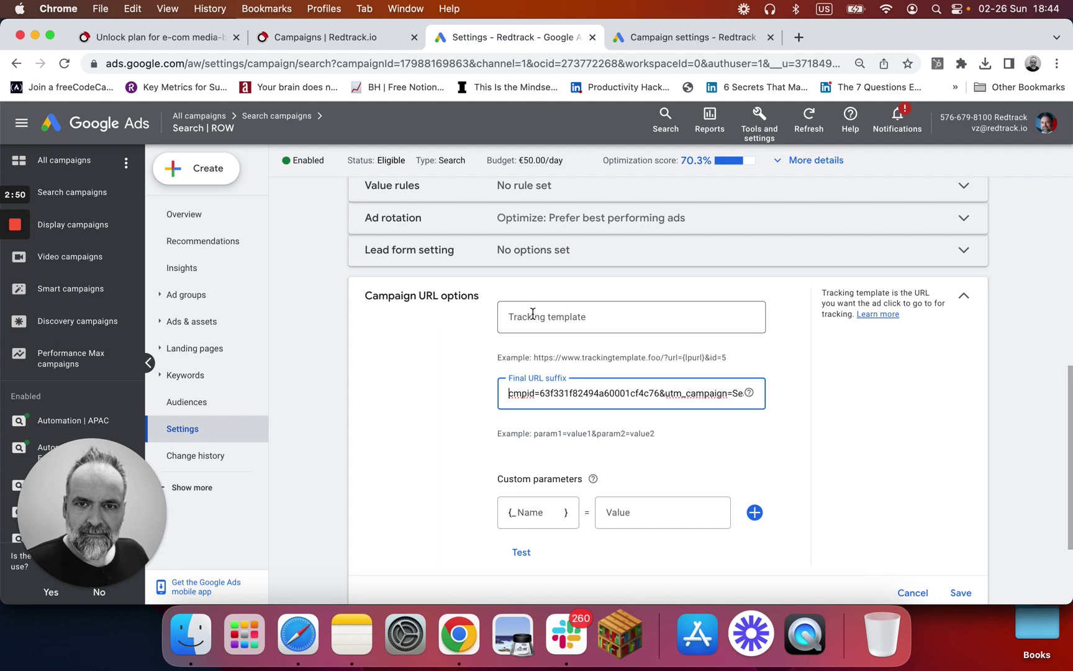
left_click(533, 314)
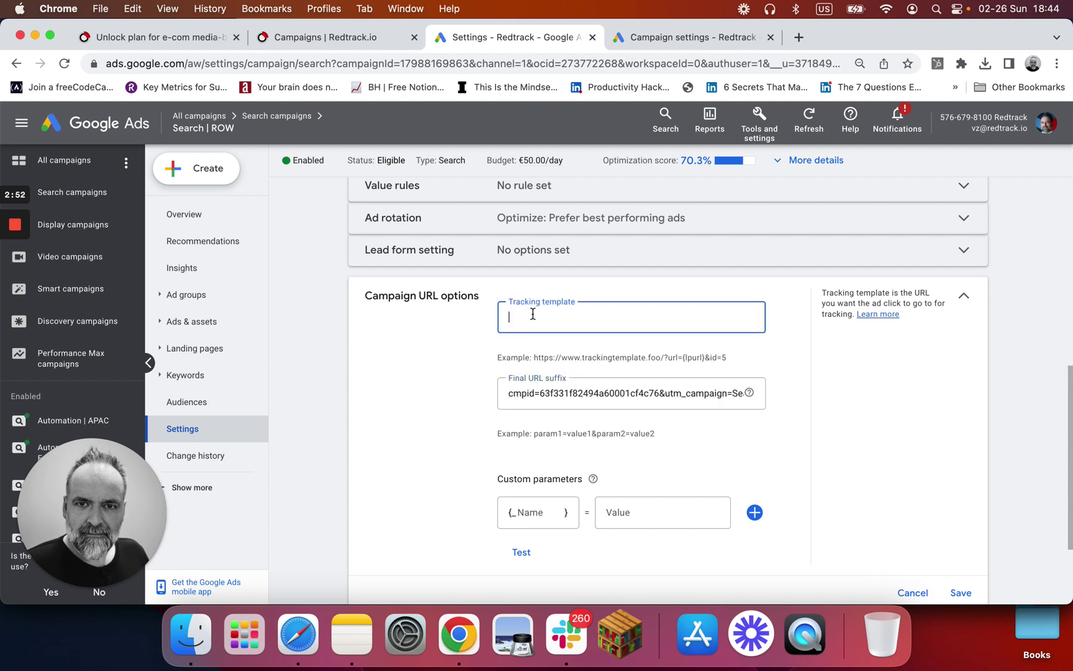
type("youpa")
type("rms")
type("&")
Step: Choose Edit > Change tracking templates for the Video | Remarketing | NA+EU+APAC (YT Only) campaign
left_click(690, 37)
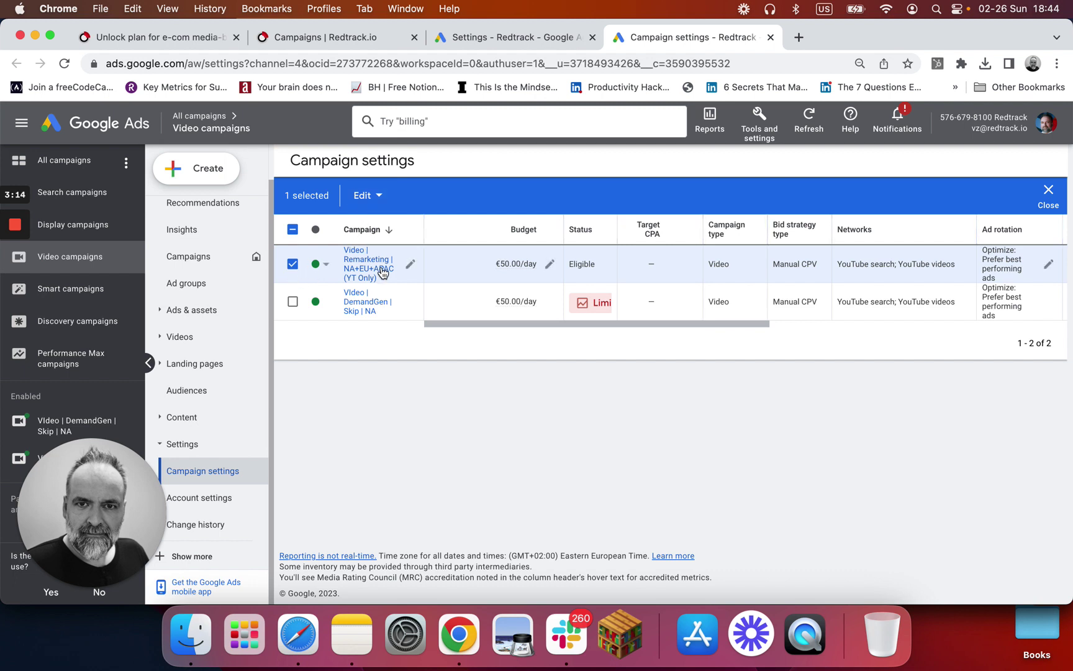
left_click(383, 197)
scroll(378, 385, "down", 3)
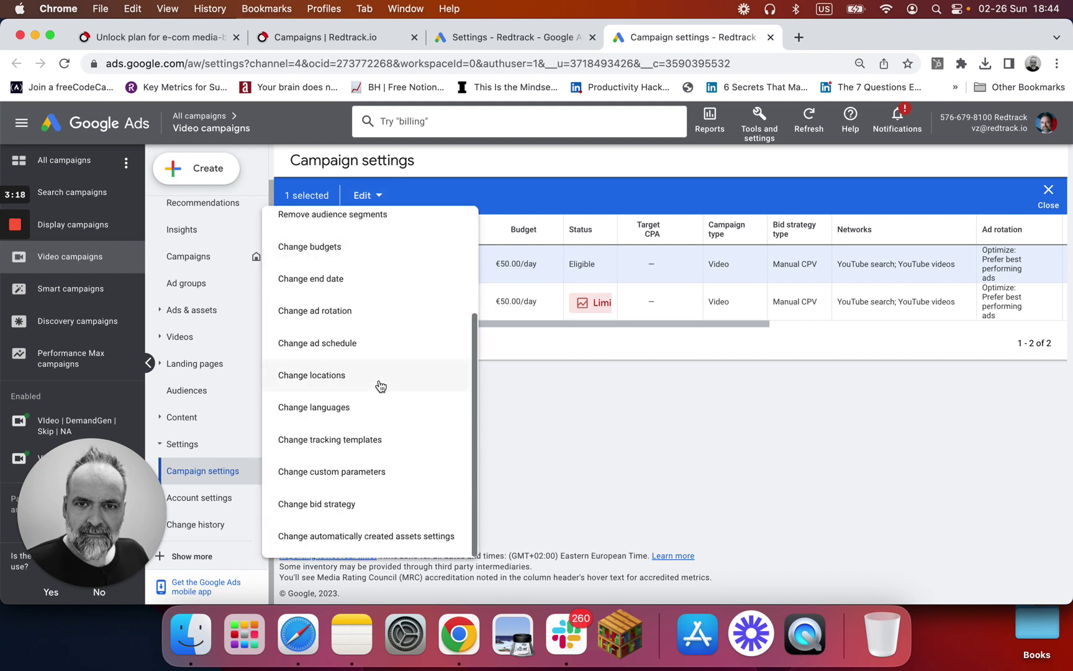
left_click(345, 449)
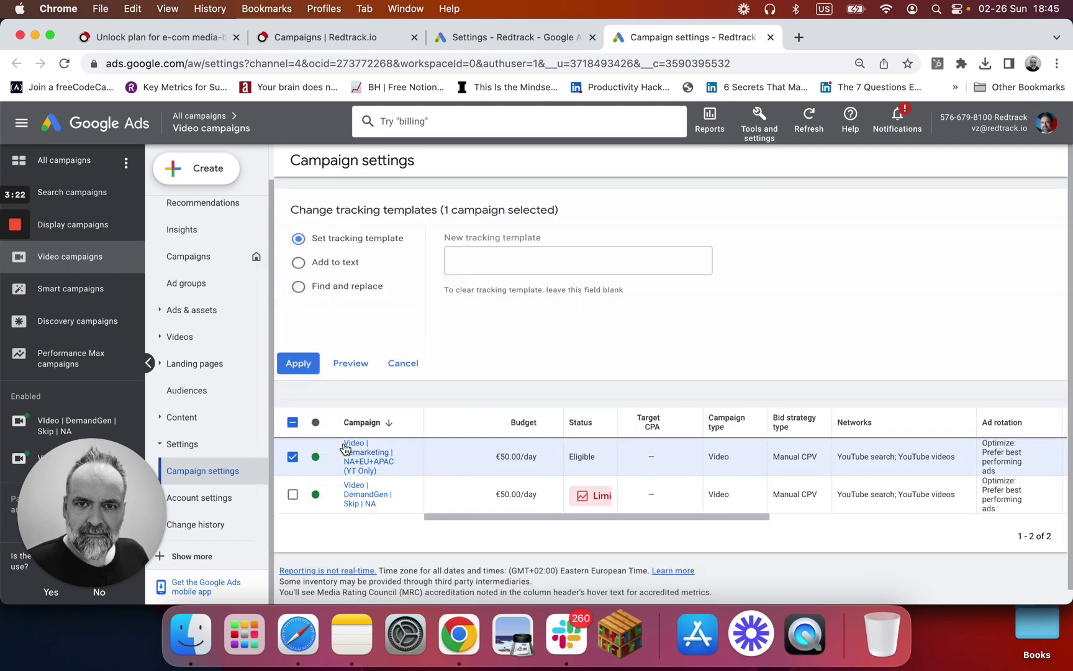
Step: Paste the RedTrack tracking template and replace {replace} with 'video' for utm_campaign
left_click(468, 258)
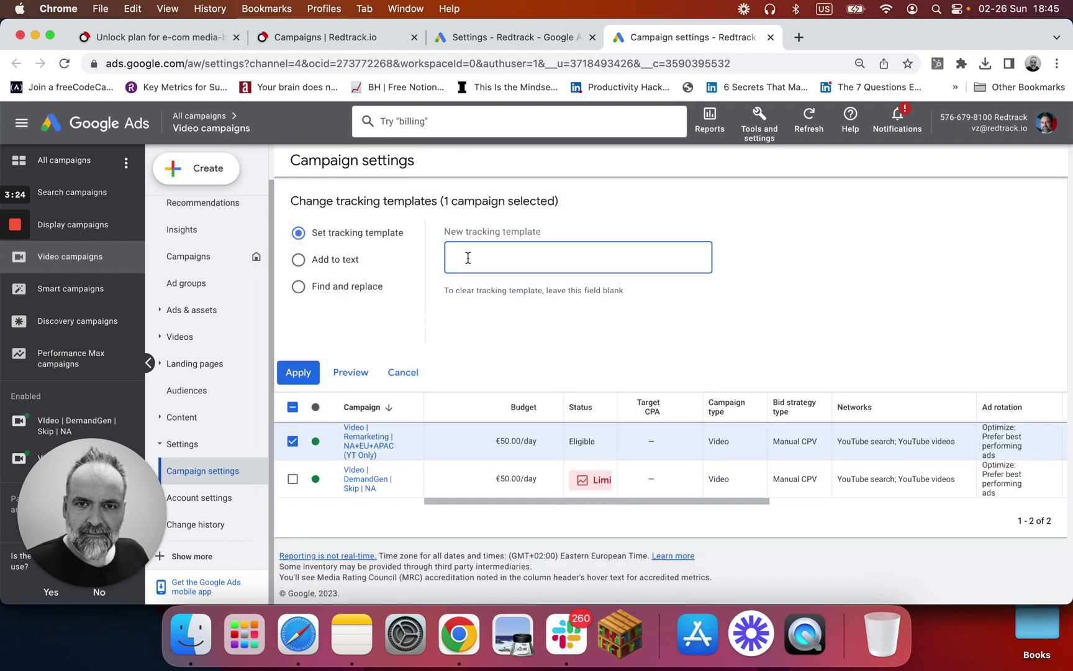
key("super+v")
key("super+Left")
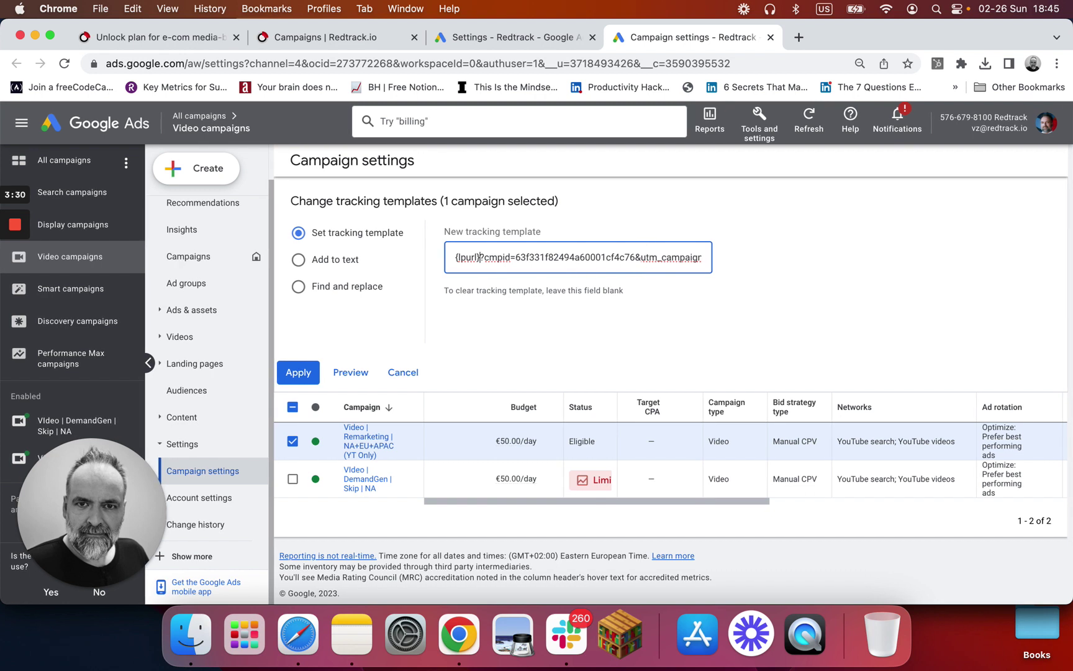
scroll(570, 249, "right", 5)
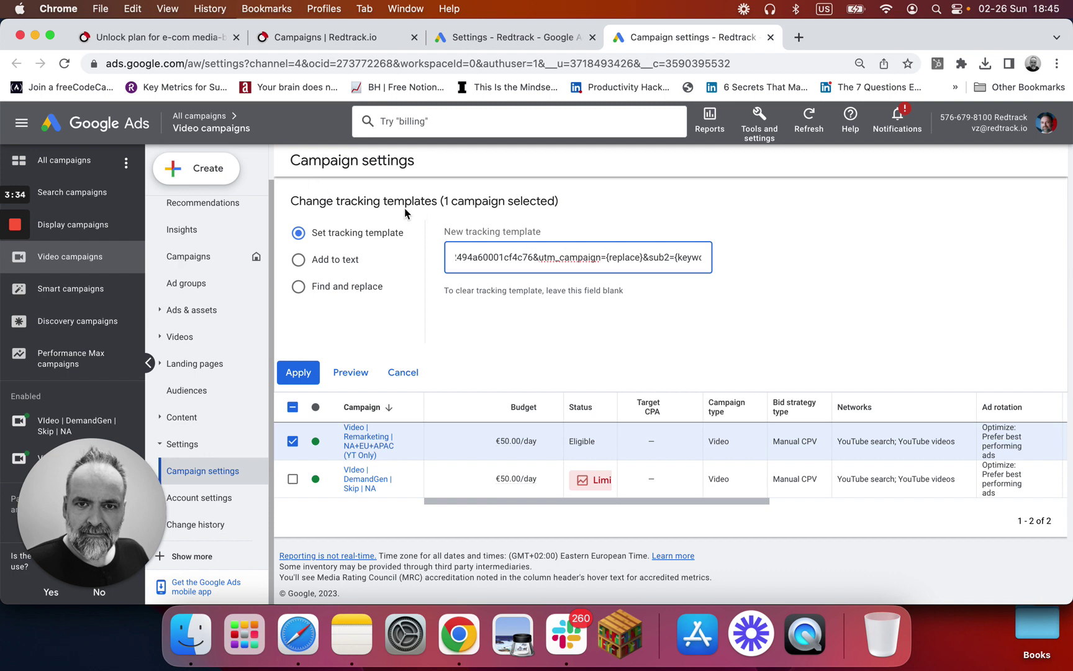
left_click(646, 266)
key("BackSpace")
key("BackSpace")
key("BackSpace")
key("BackSpace")
key("BackSpace")
key("BackSpace")
key("BackSpace")
key("BackSpace")
key("BackSpace")
type("video")
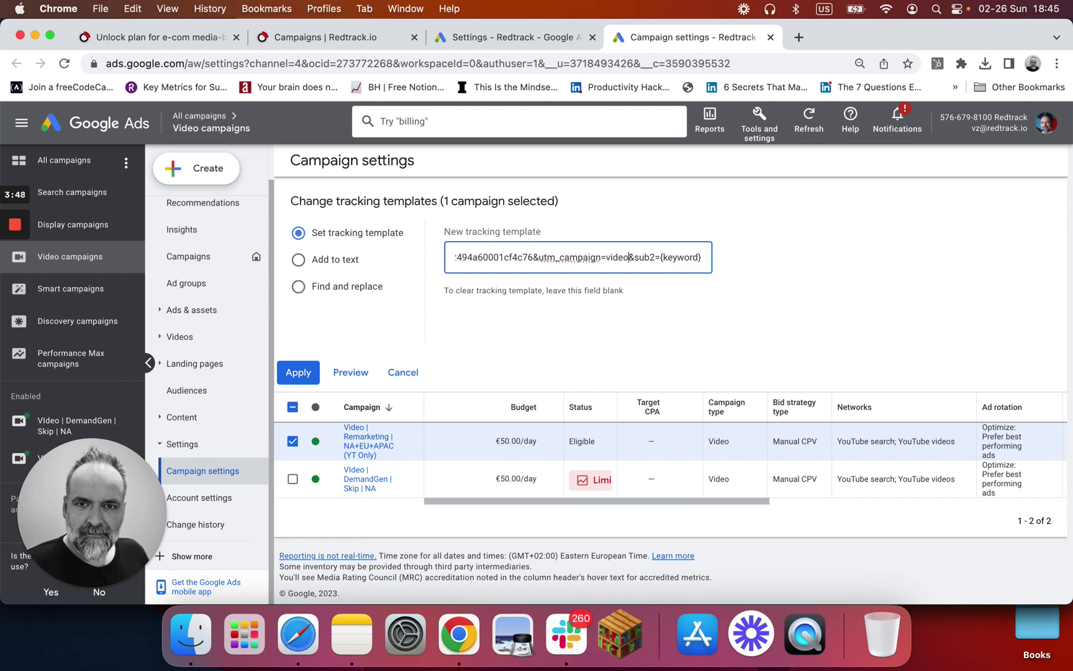
Step: Overwrite the Search | ROW 'youparms&' template with the full RedTrack URL, then return to the video campaign
left_click(523, 41)
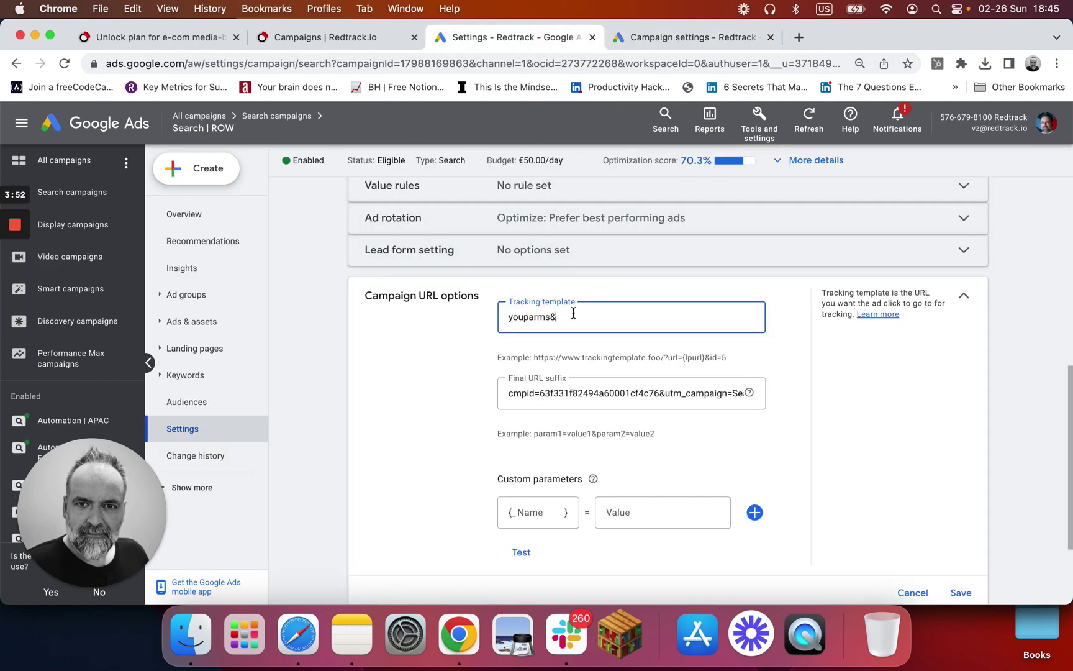
key("super+a")
key("super+v")
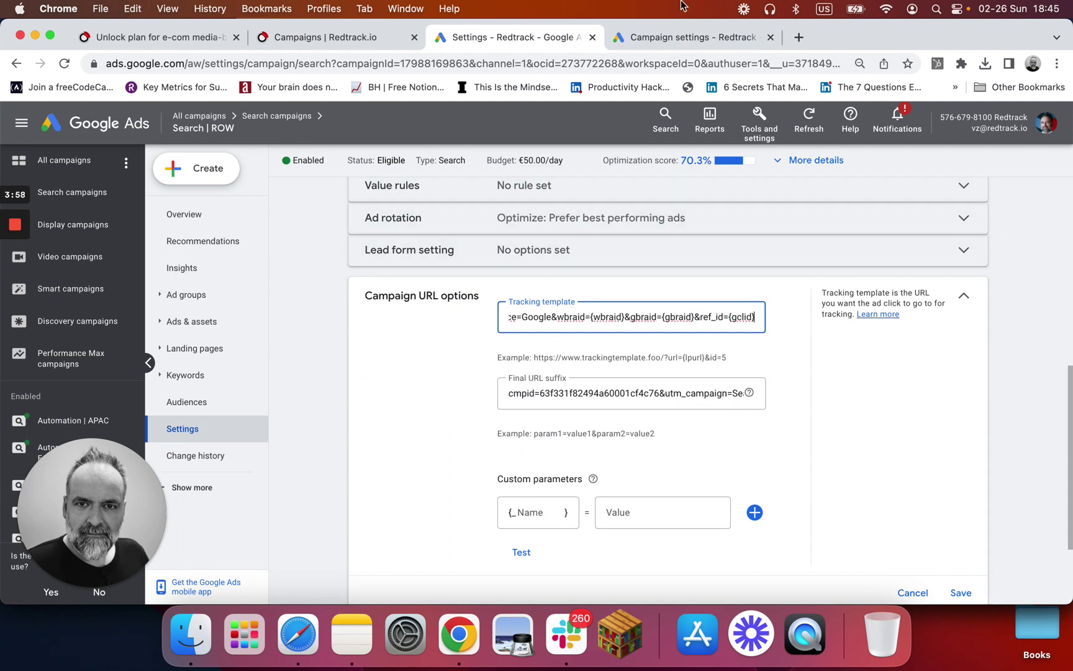
left_click(665, 41)
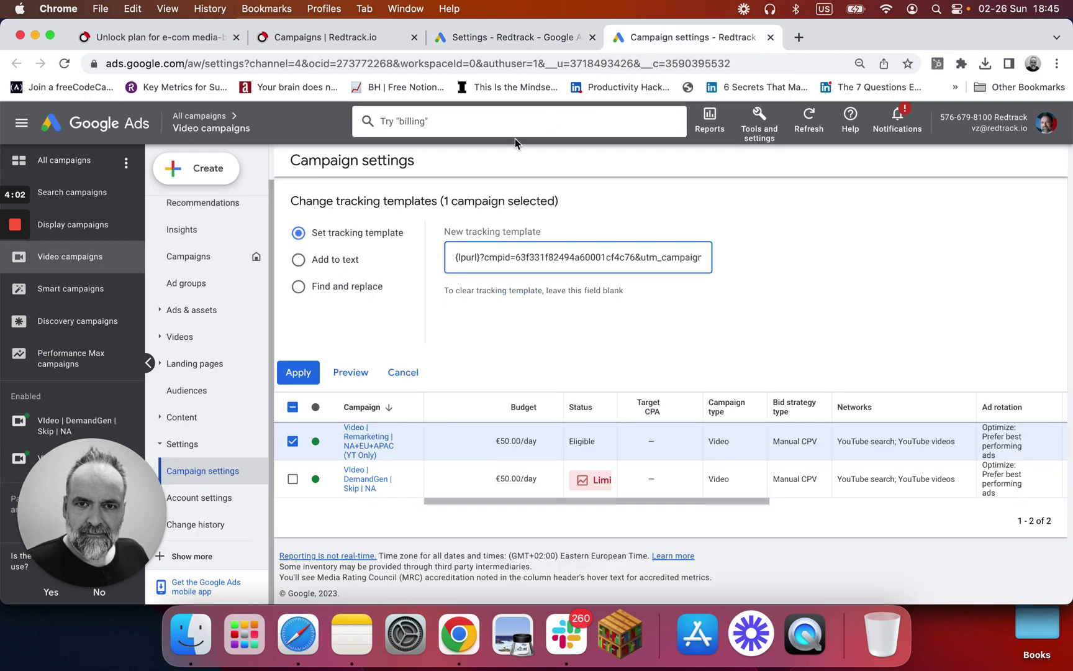